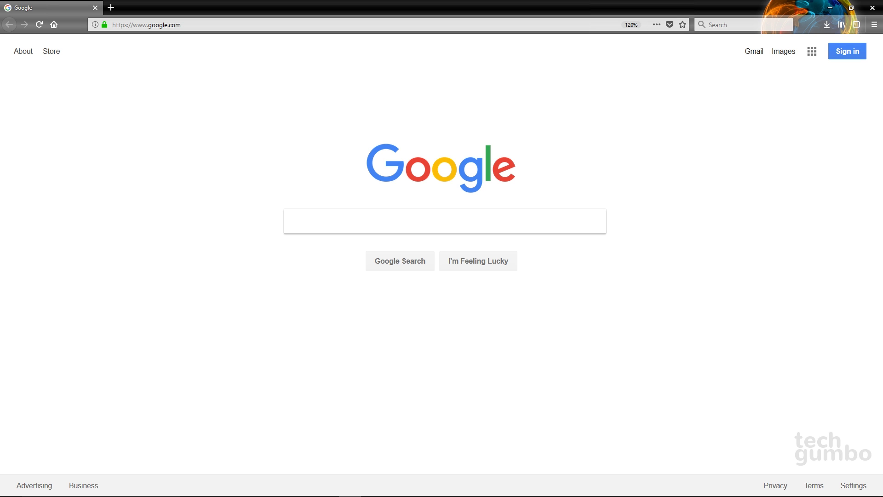
Make the Menu Bar permanently visible and open Help > About Firefox to see version 58.0b5.
key("alt")
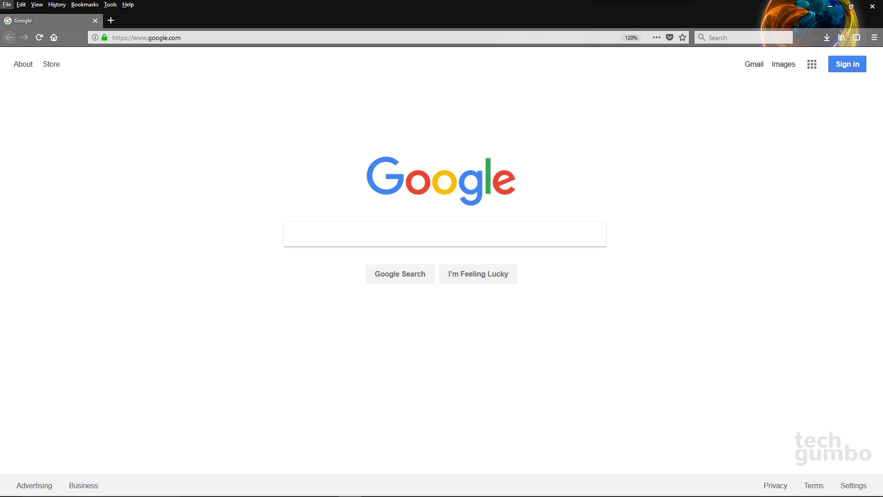
key("Escape")
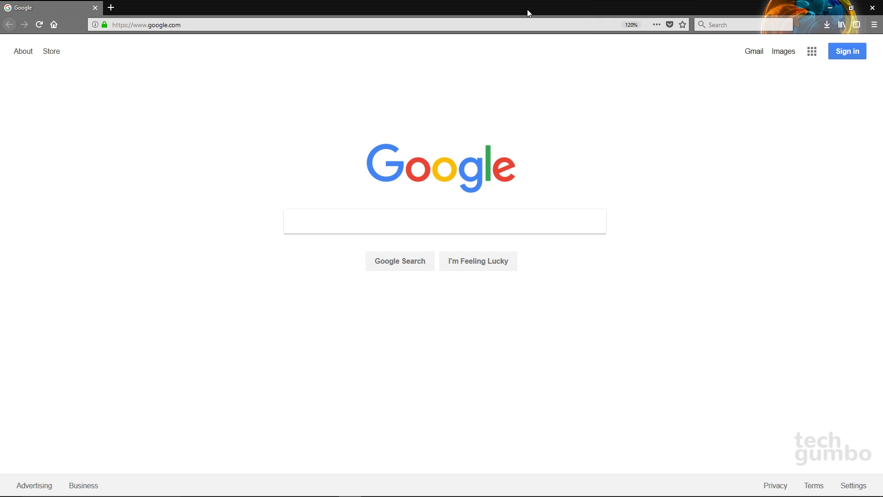
right_click(527, 11)
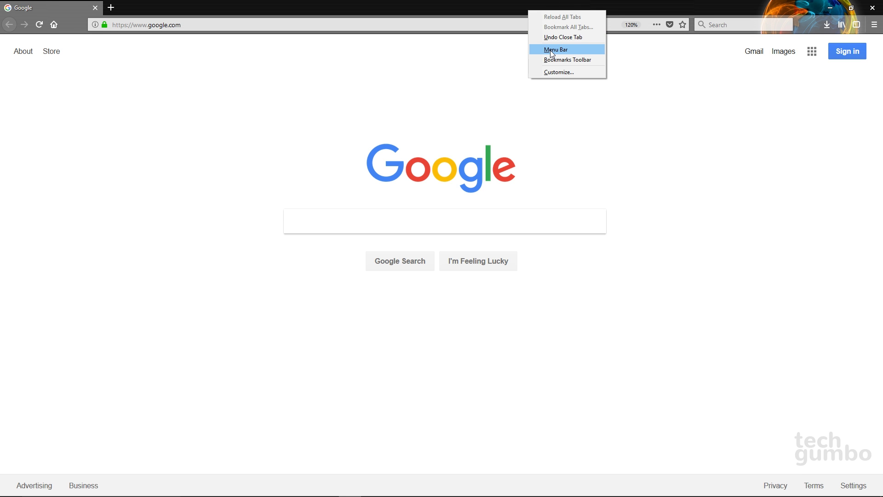
left_click(551, 50)
left_click(129, 5)
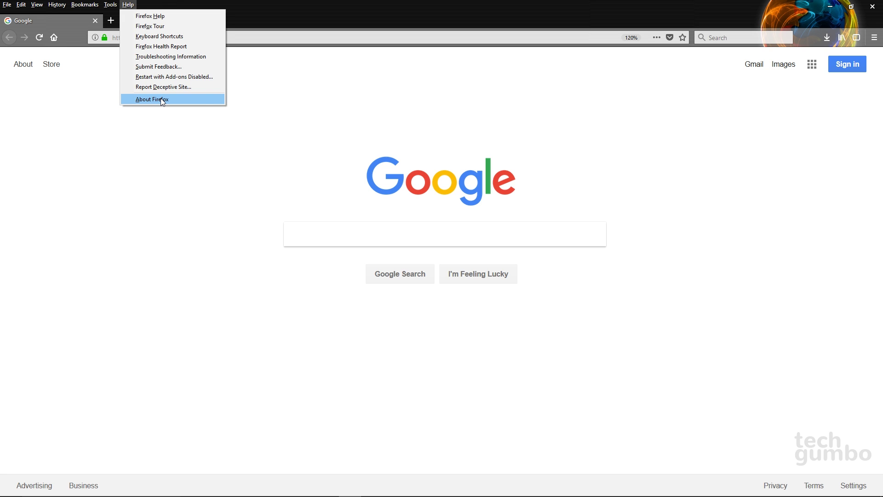
left_click(161, 98)
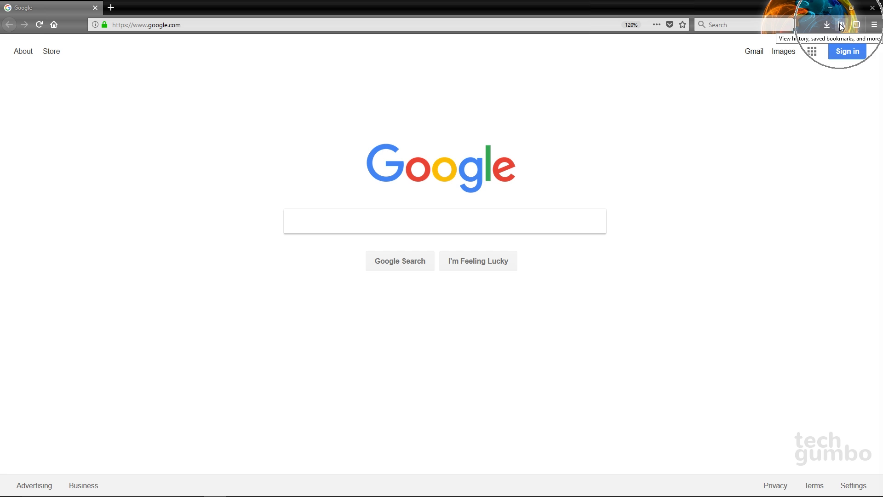
Remove the Library button and the flexible space from the toolbar.
right_click(841, 26)
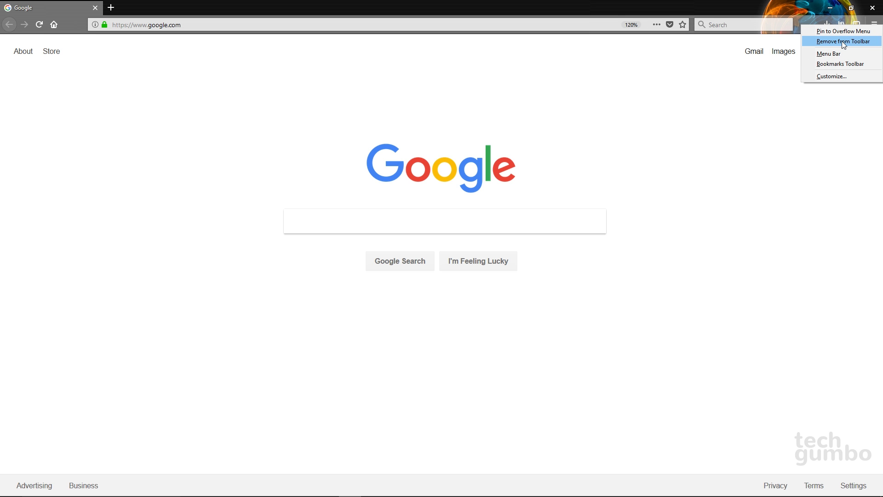
left_click(844, 42)
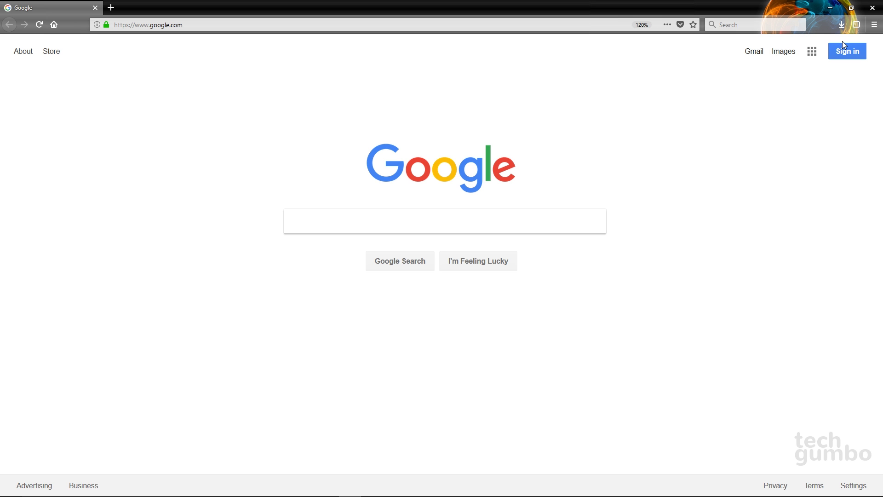
right_click(819, 27)
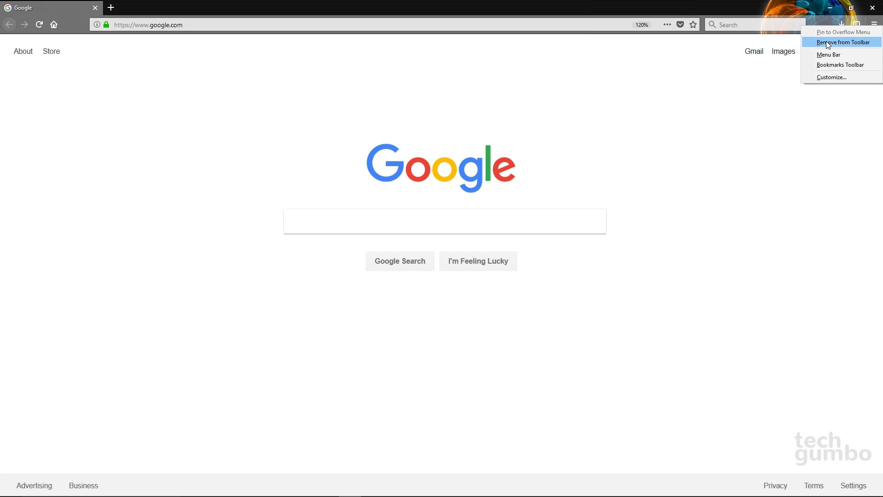
left_click(828, 42)
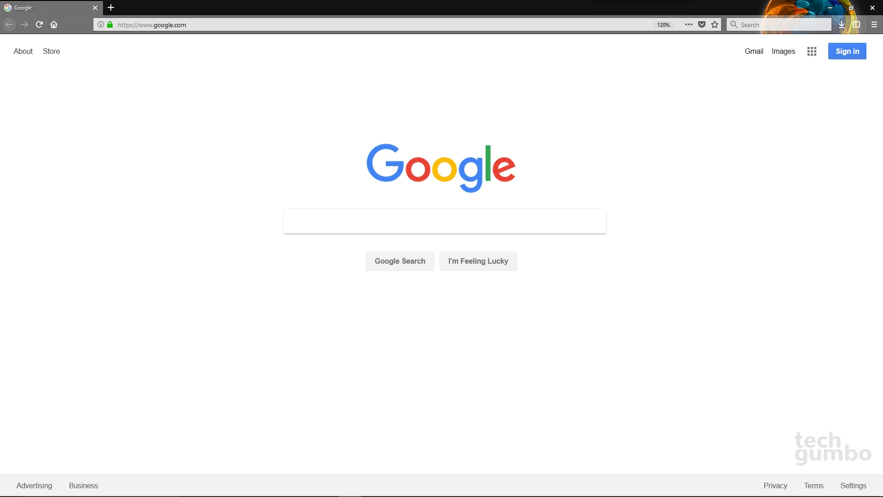
Open Customize… from the hamburger menu to show the item palette and Overflow Menu.
left_click(874, 25)
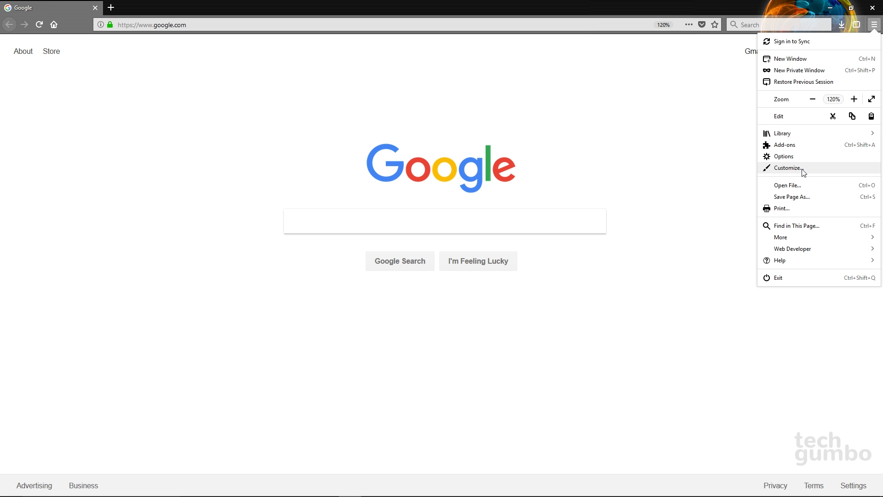
left_click(788, 168)
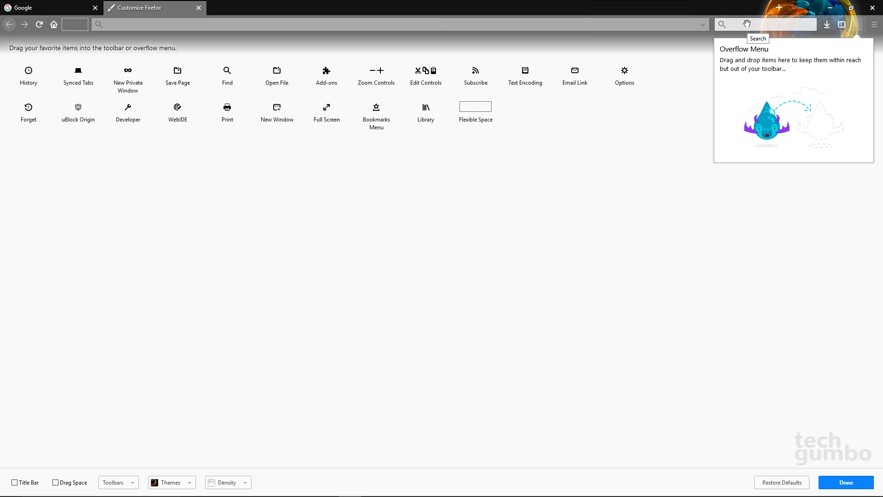
Move Search to the palette, add Library and uBlock Origin to the toolbar, and put Bookmarks Menu and Developer in Overflow.
left_click_drag(747, 23, 536, 111)
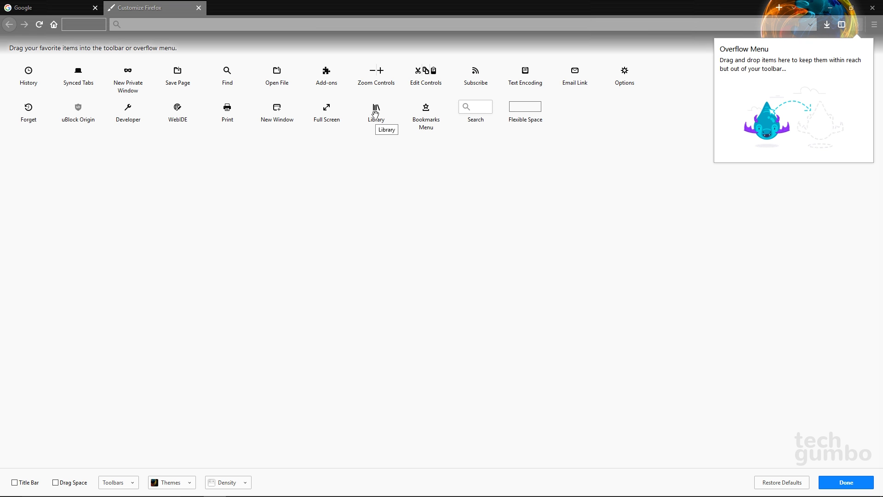
left_click_drag(376, 113, 827, 27)
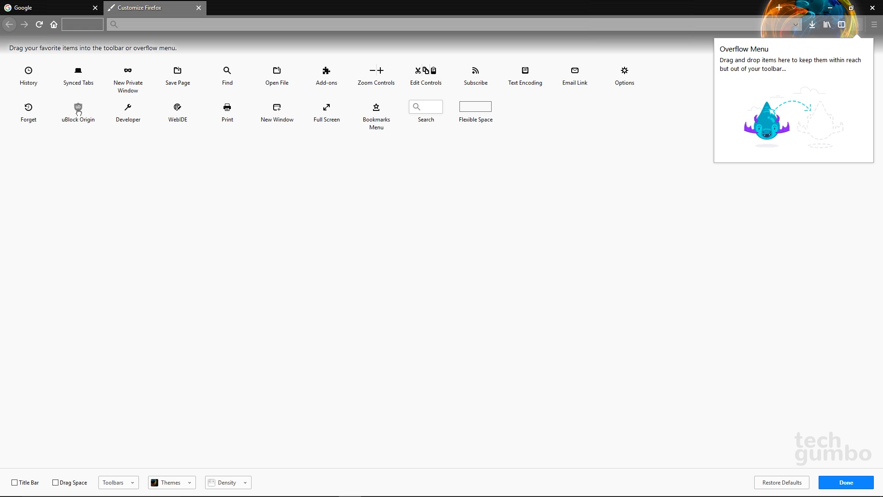
left_click_drag(79, 112, 788, 28)
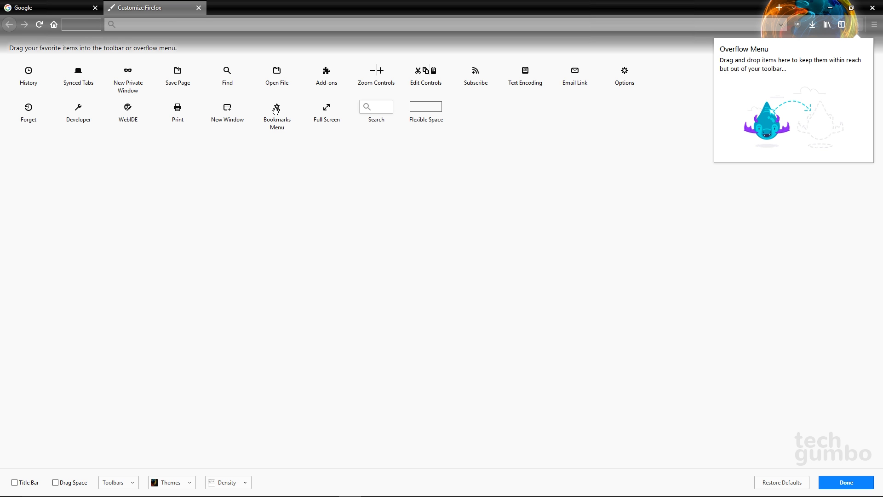
left_click_drag(276, 110, 781, 111)
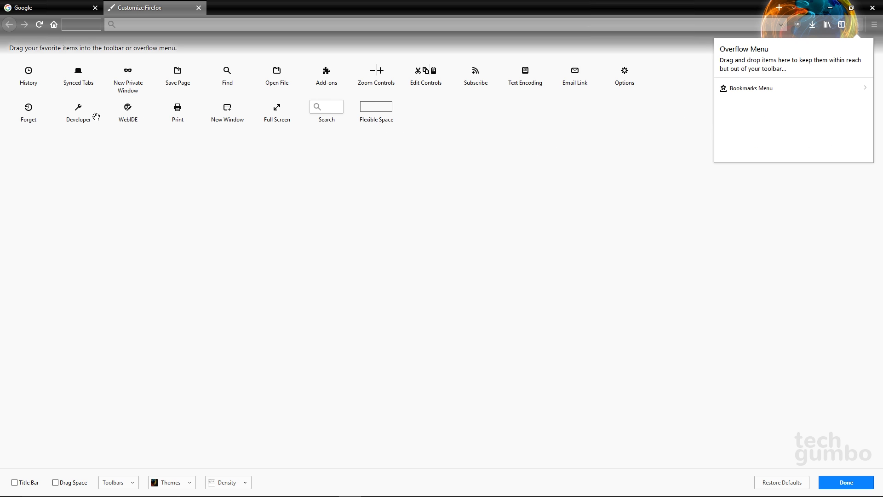
left_click_drag(79, 113, 768, 113)
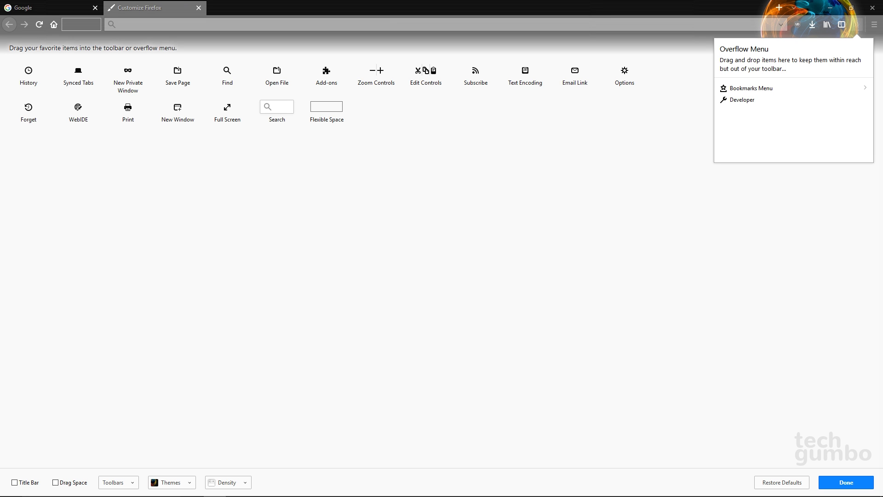
left_click(192, 487)
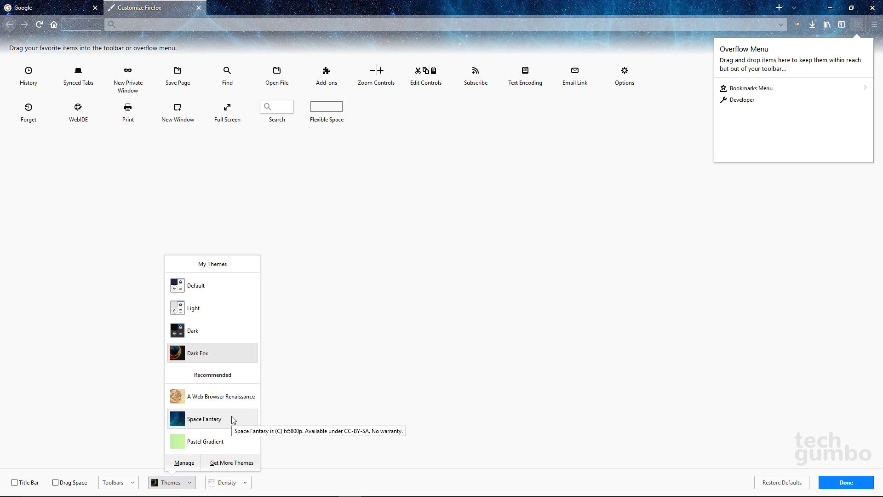
left_click(236, 463)
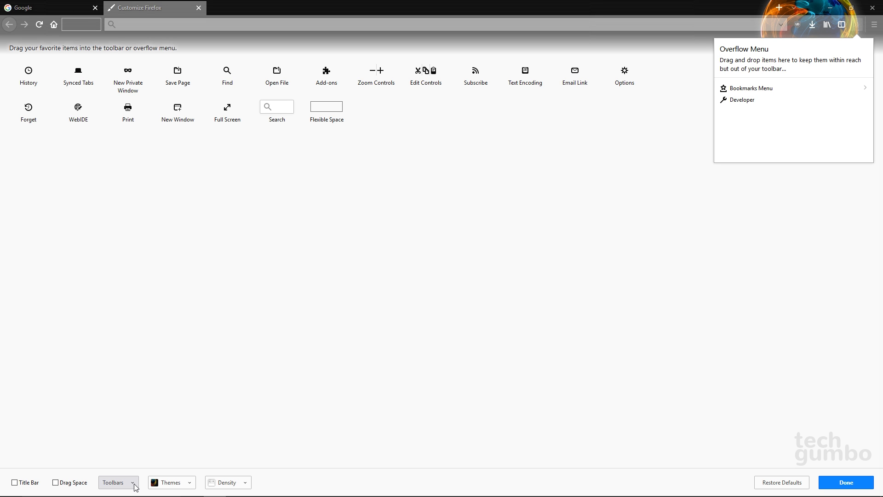
left_click(135, 486)
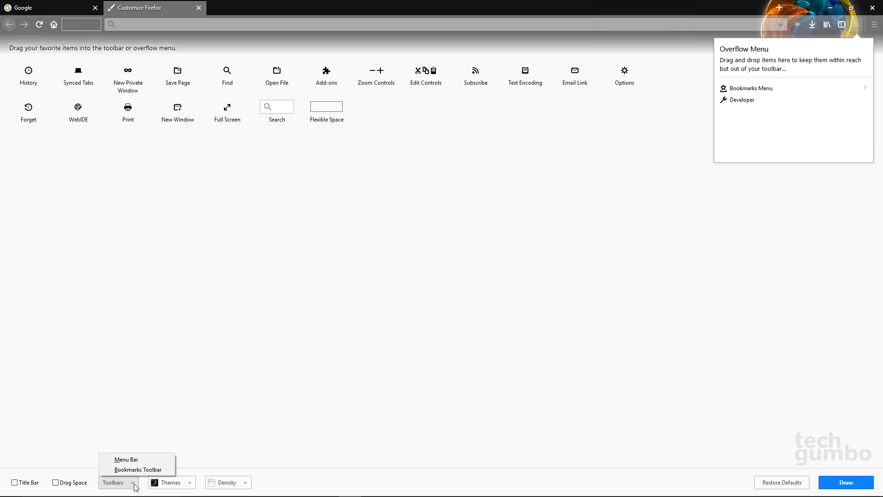
left_click(127, 459)
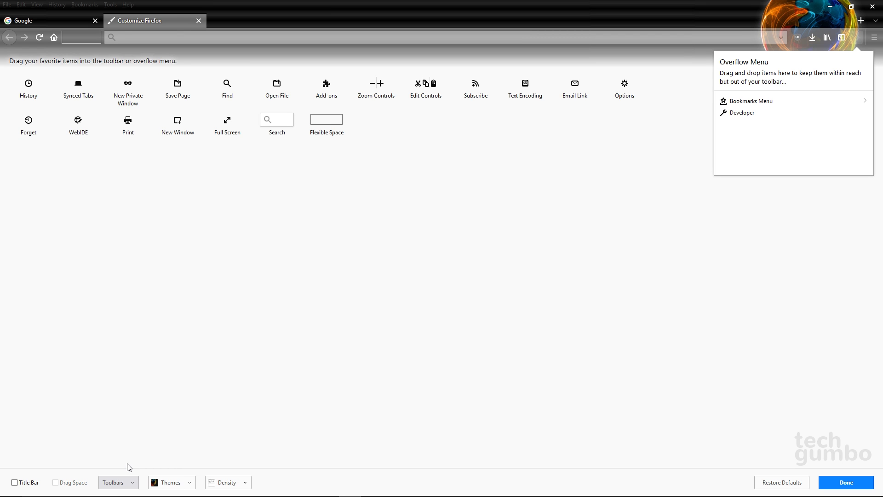
left_click(131, 482)
left_click(127, 459)
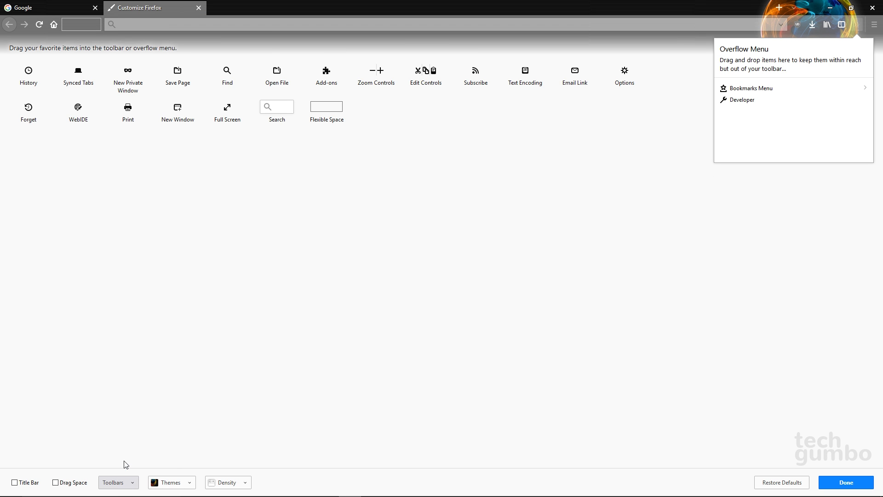
left_click(246, 484)
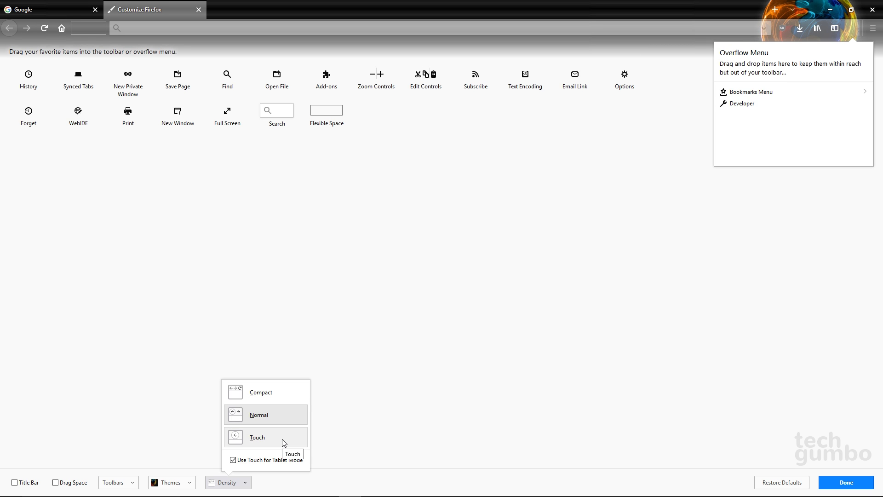
left_click(43, 482)
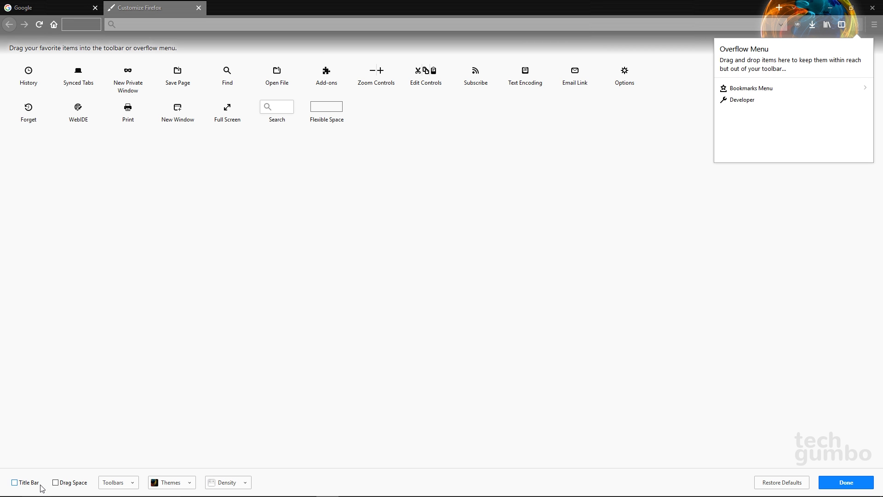
left_click(15, 483)
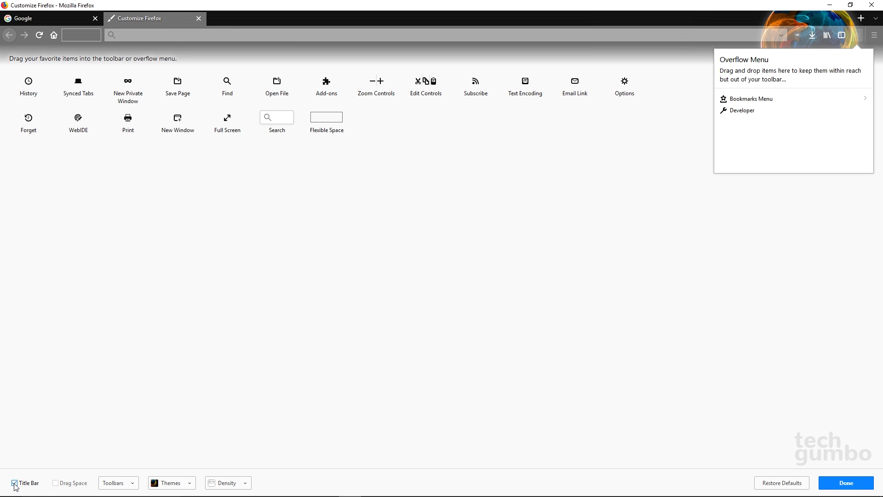
left_click(15, 483)
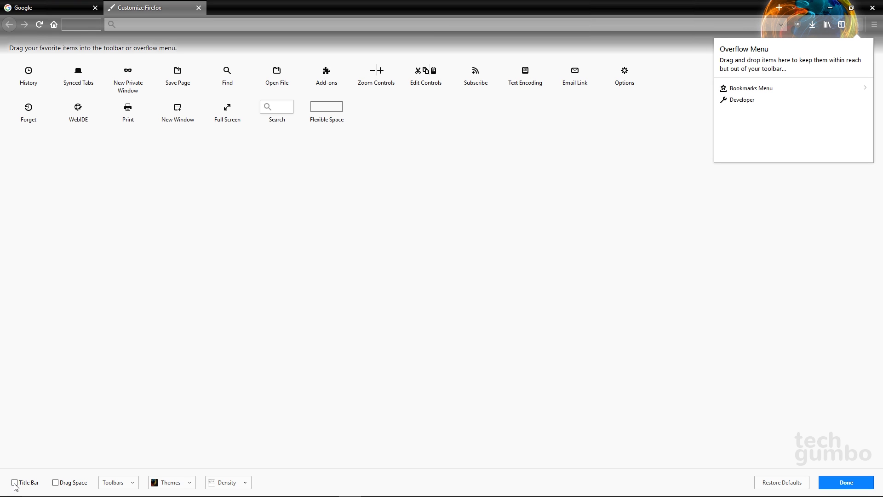
Click Done to leave Customize mode and return to the Saints article.
left_click(862, 486)
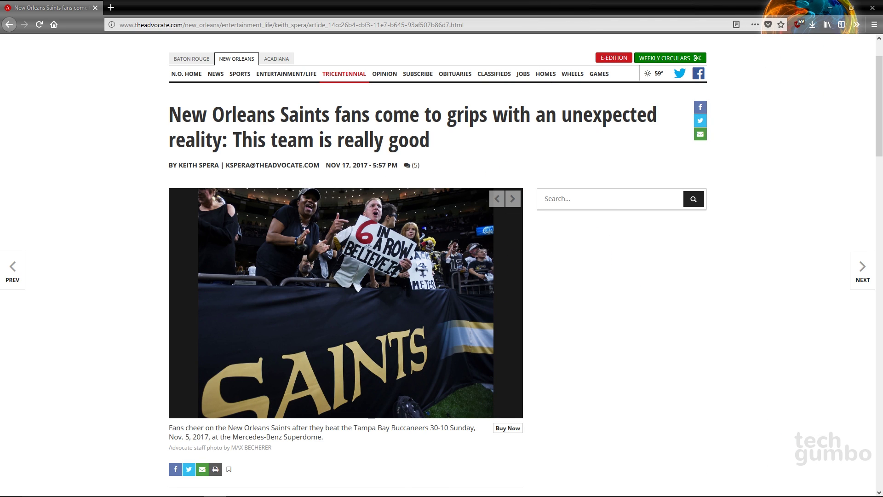
Try Take a Screenshot from page actions on a photo region, then cancel the capture.
left_click(754, 24)
left_click(656, 105)
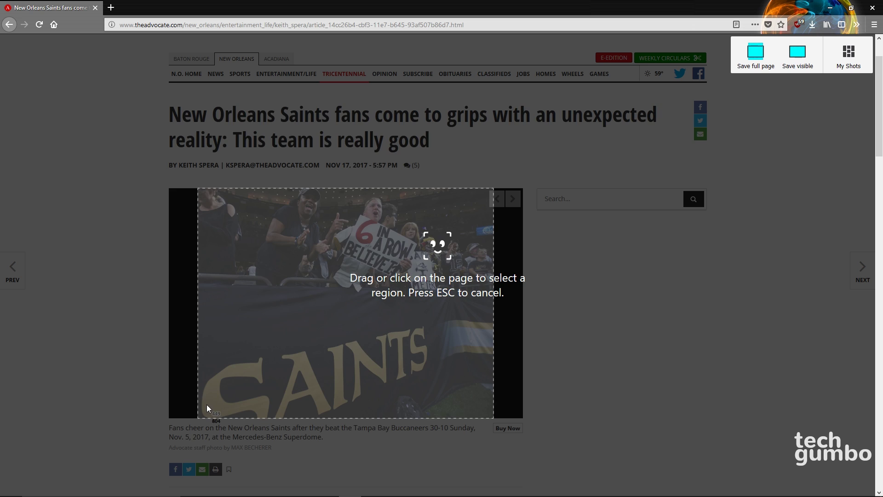
left_click_drag(207, 402, 476, 198)
key("Escape")
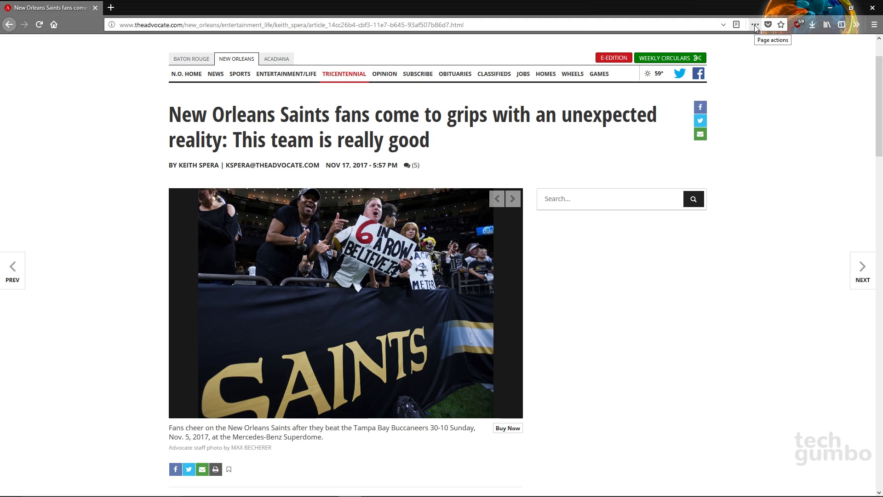
Pin Take a Screenshot to the address bar and remove the Save to Pocket button.
left_click(755, 26)
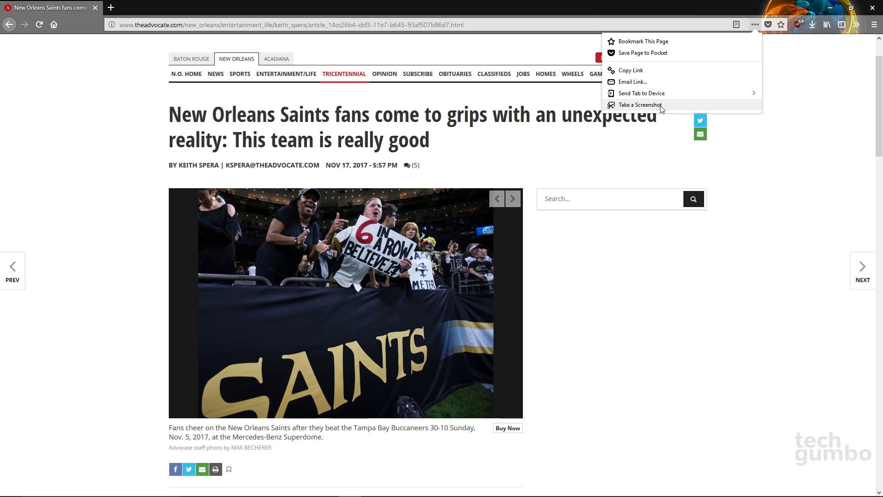
right_click(661, 107)
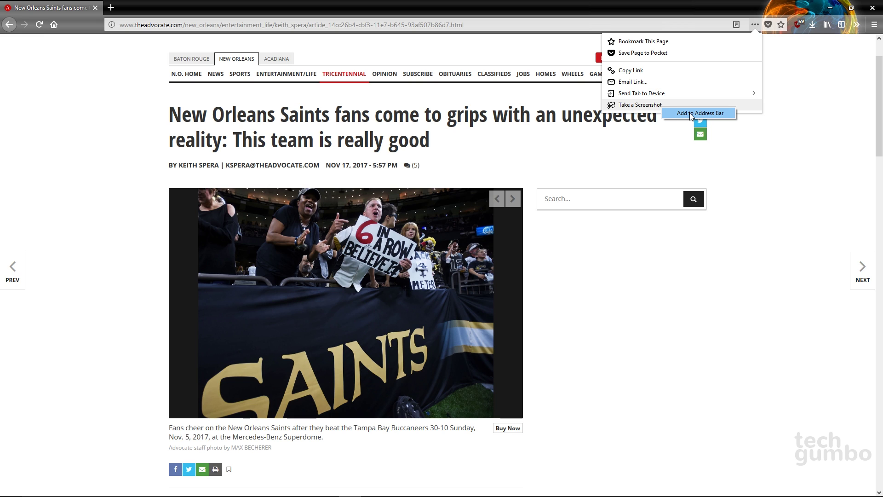
left_click(691, 114)
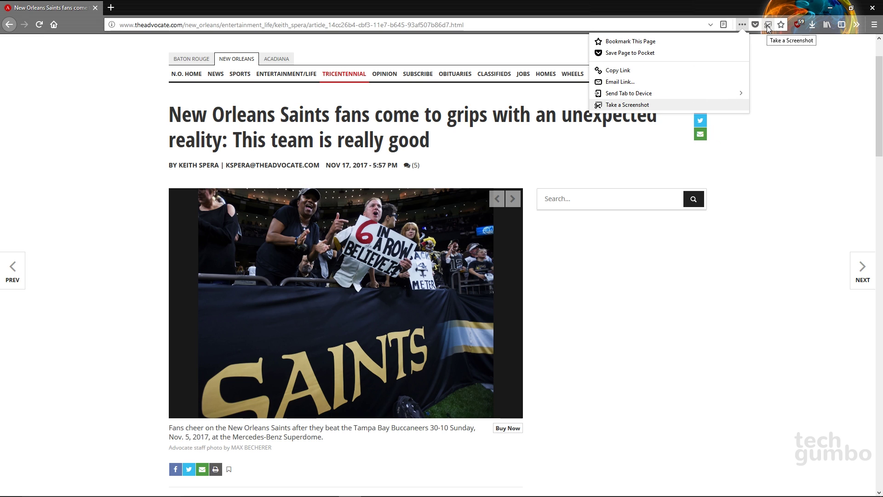
left_click(763, 78)
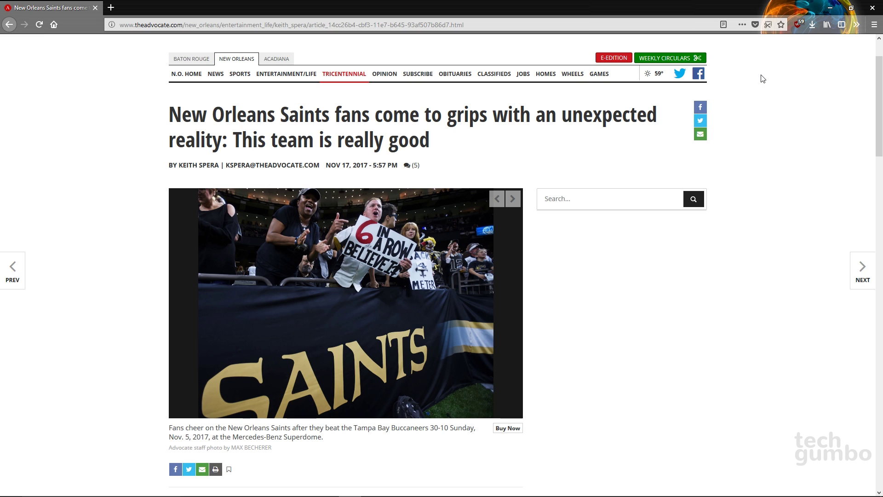
right_click(757, 27)
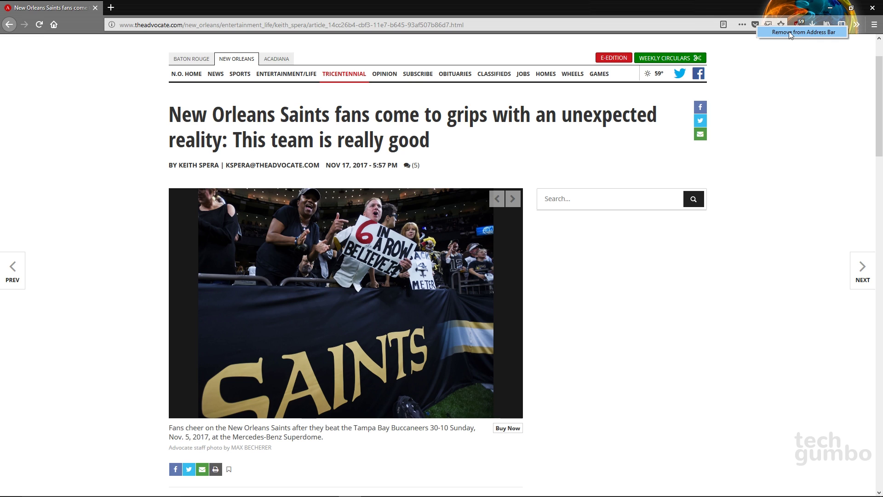
left_click(789, 32)
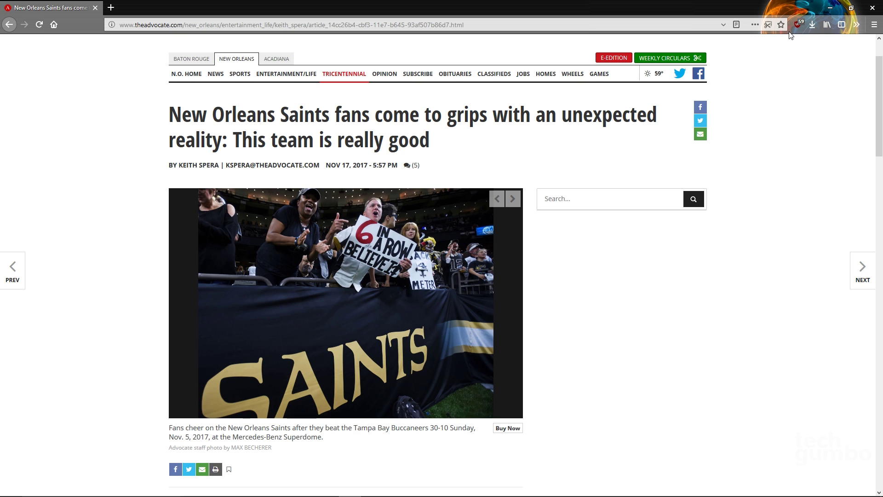